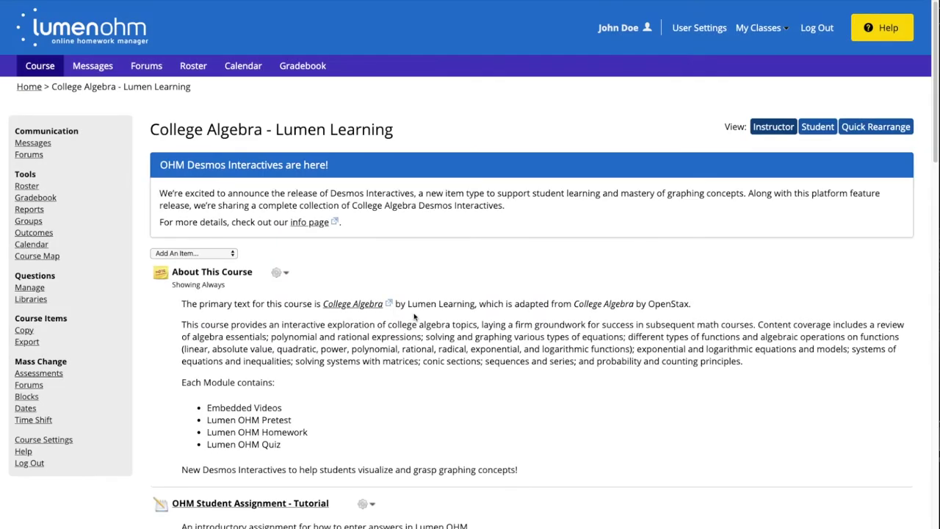
Start adding a new Desmos Interactive item to the College Algebra course
scroll(414, 317, "down", 2)
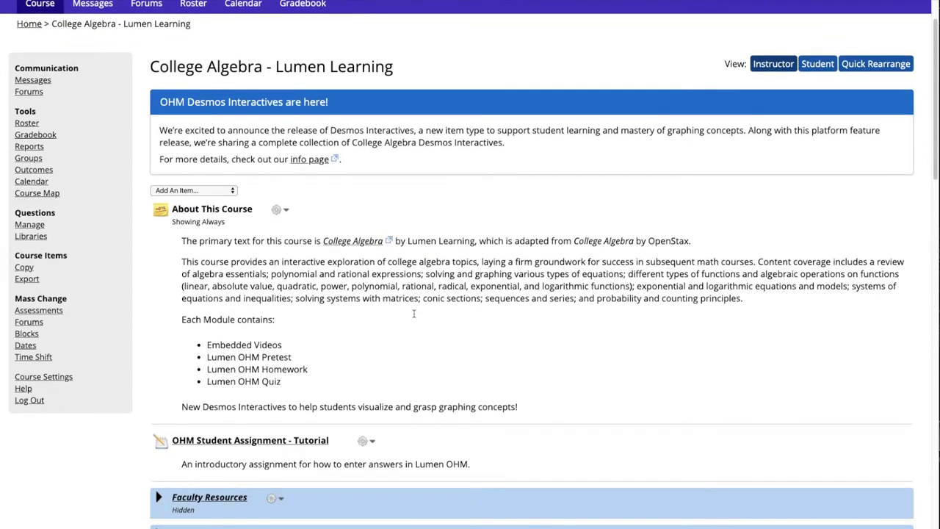
scroll(415, 316, "down", 3)
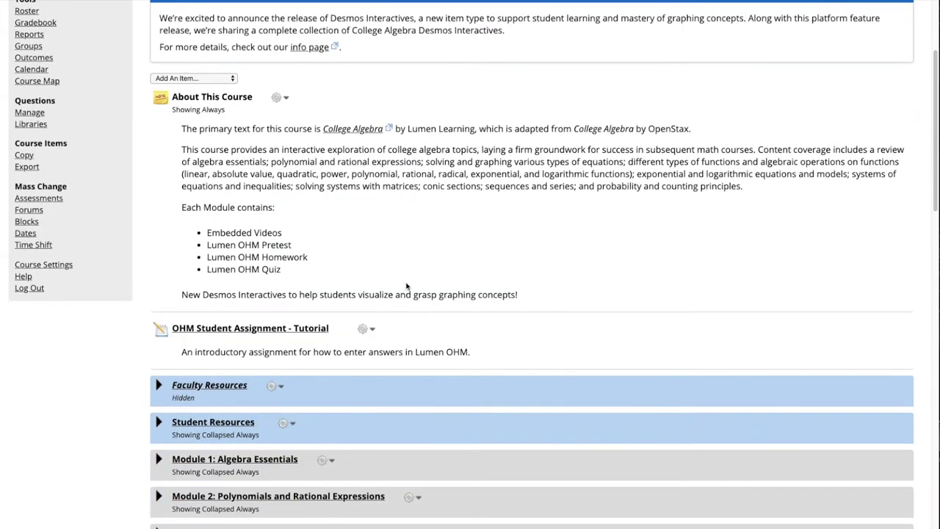
left_click(218, 81)
left_click(214, 79)
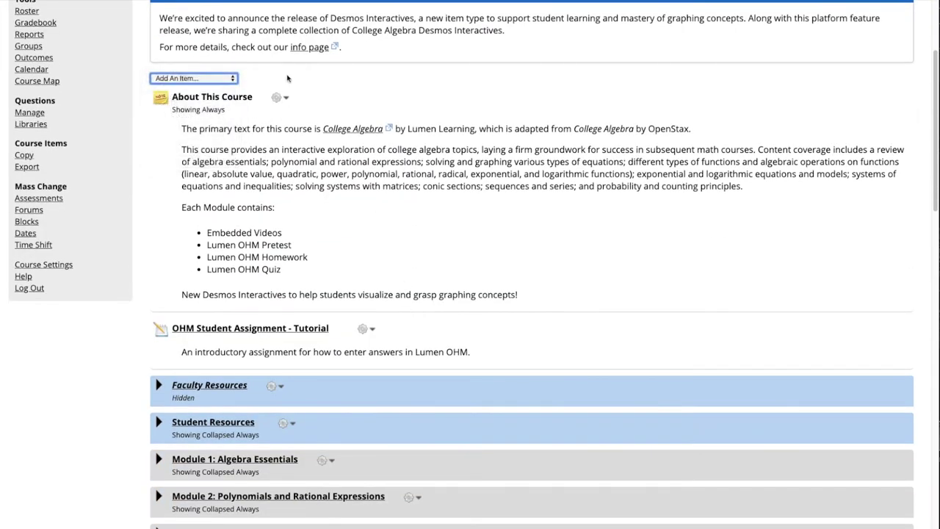
left_click(206, 79)
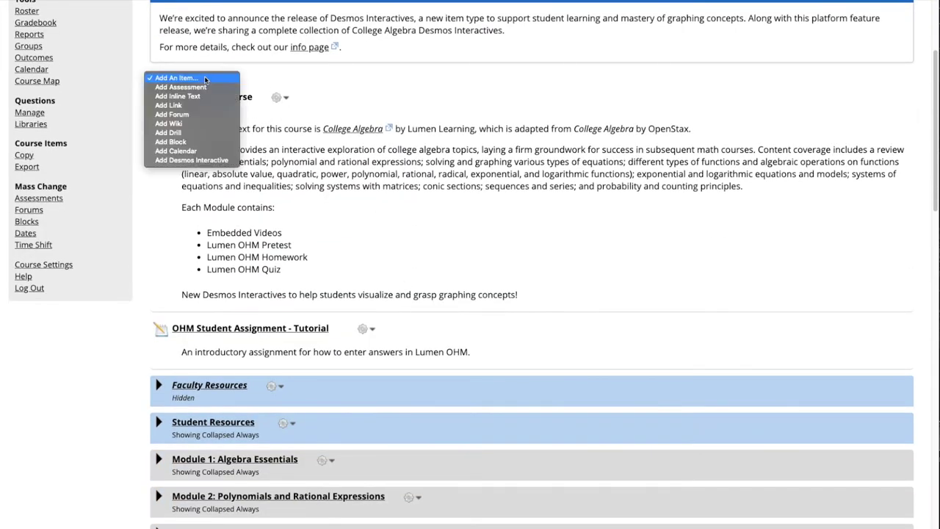
left_click(206, 161)
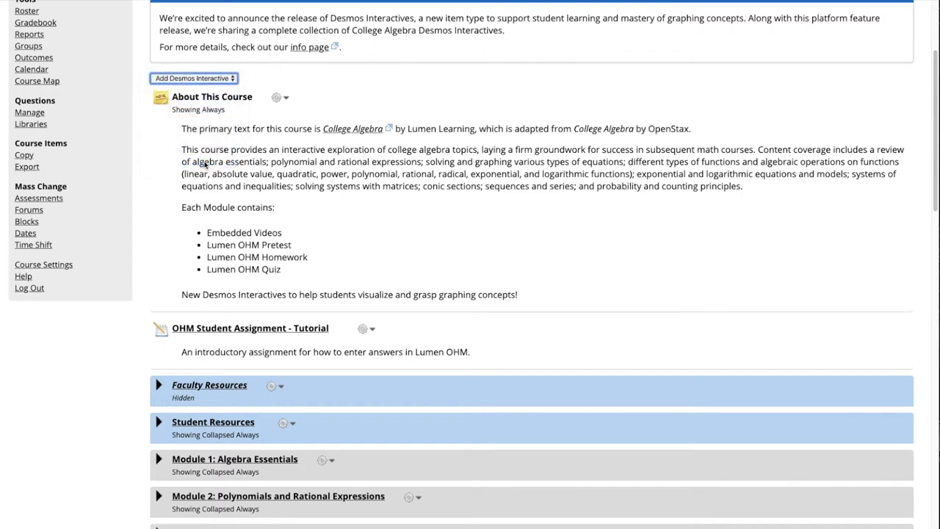
Title the Desmos interactive "y=mx+b" and enter "Slope" as its summary
left_click(205, 165)
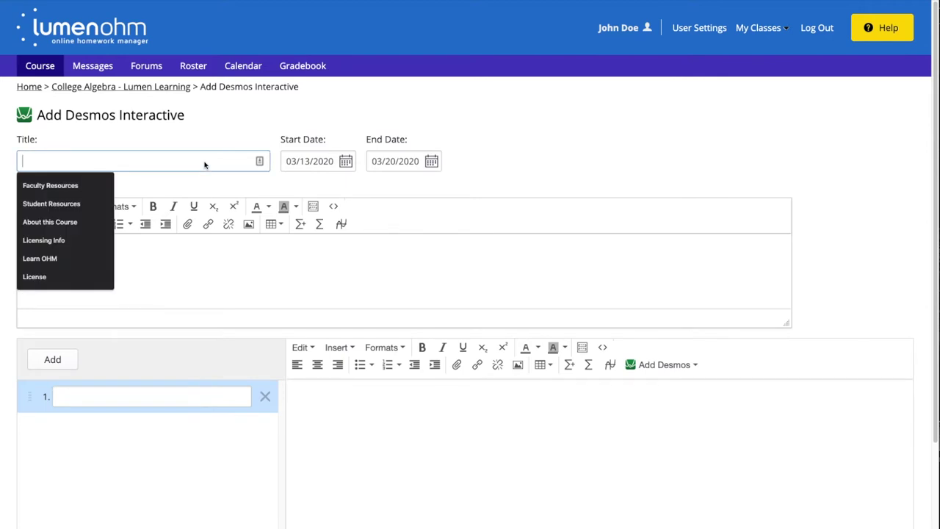
type("y=m")
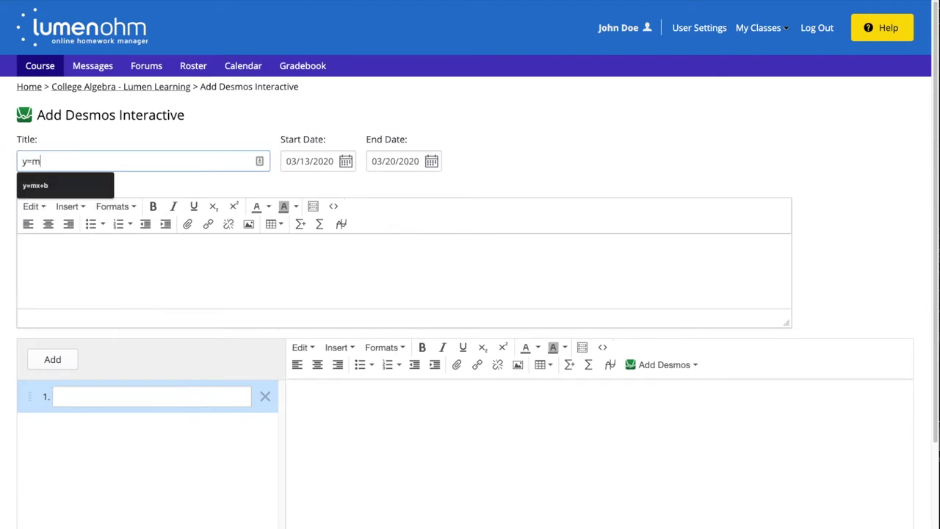
type("x+b")
left_click(197, 262)
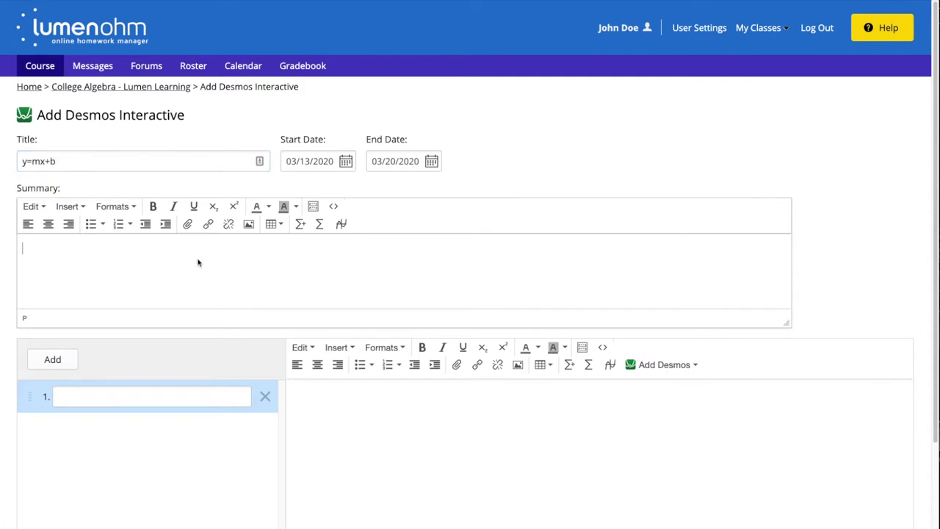
type("Slope")
Name the interactive's first section "Slope" and enter "Practice Here" as its content text
left_click(123, 394)
type("Slope")
left_click(394, 413)
scroll(389, 404, "down", 2)
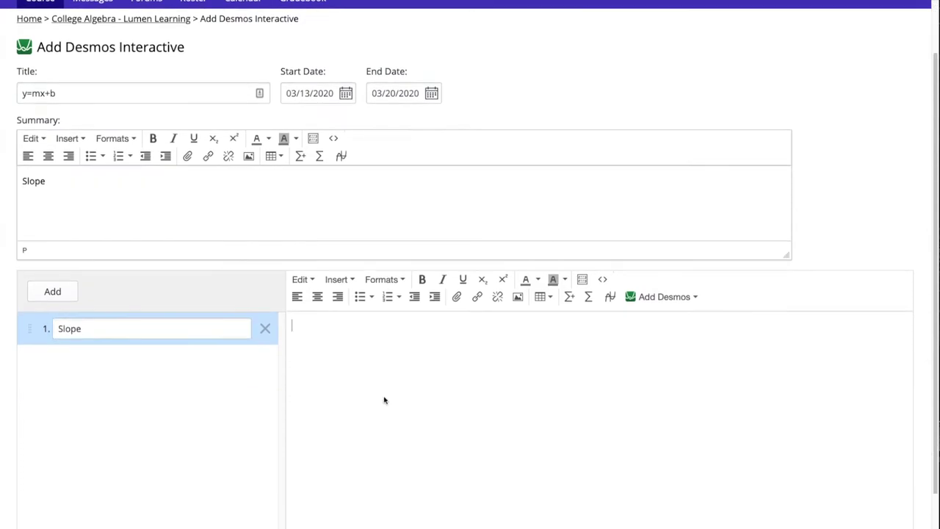
type("Practice Here")
Insert a new Desmos graph of y = 3x + 5 below the "Practice Here" text
left_click(665, 298)
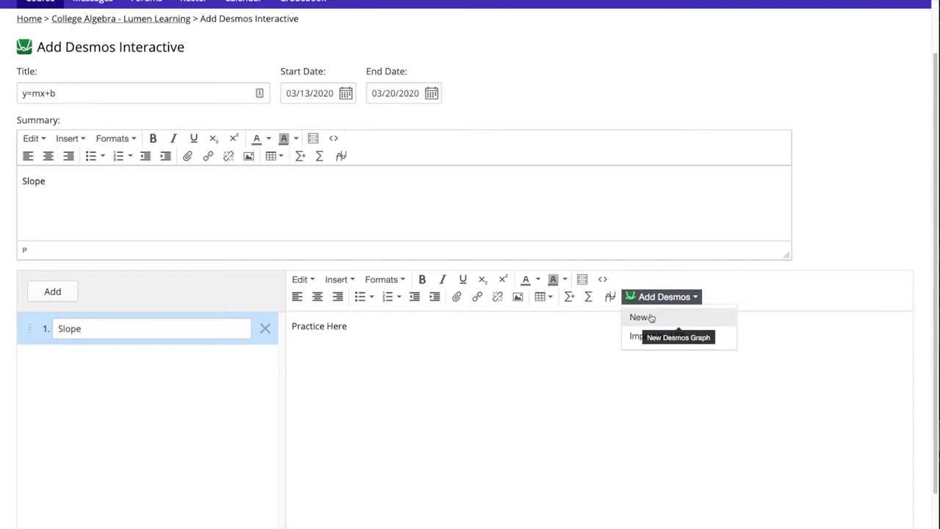
left_click(641, 317)
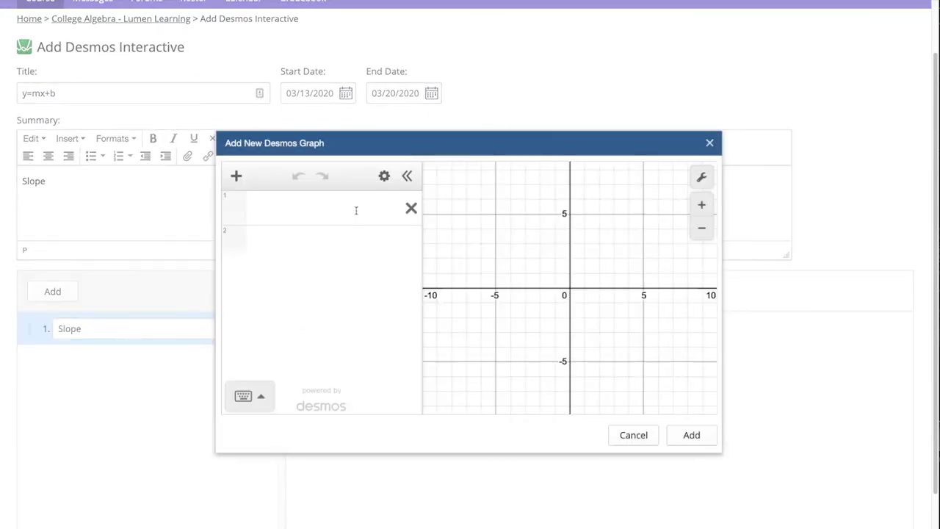
left_click(314, 211)
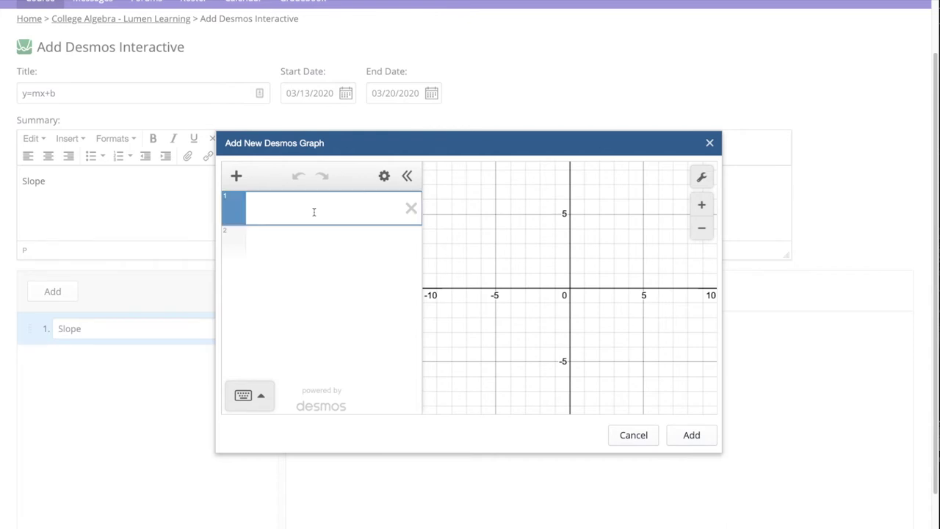
type("y = 3")
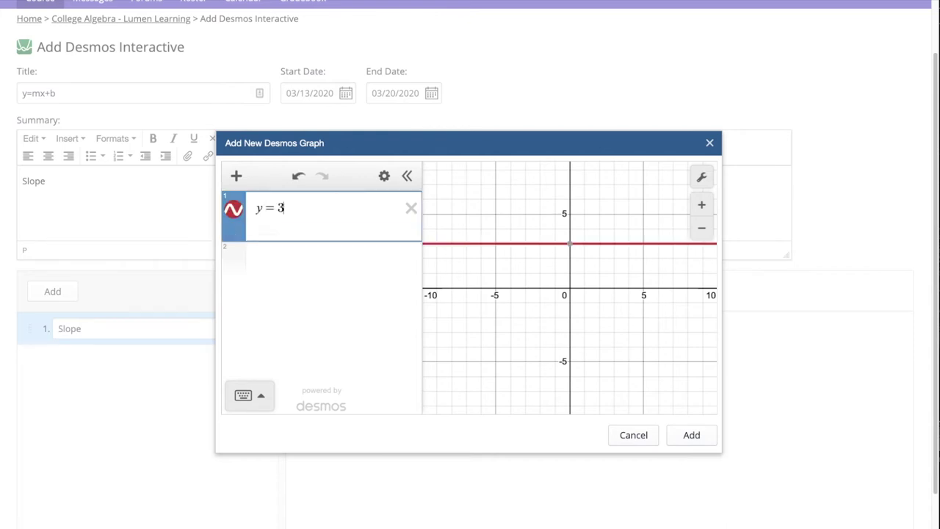
type("x + 5")
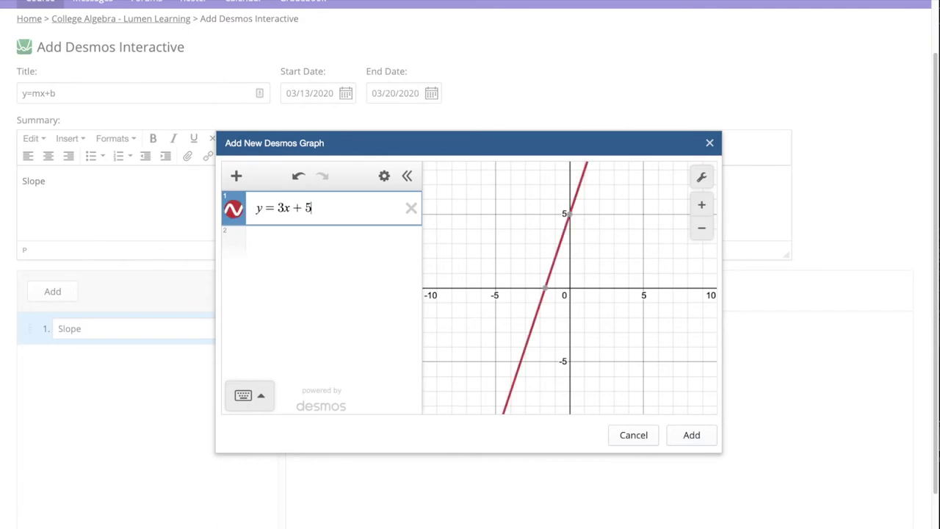
left_click(694, 434)
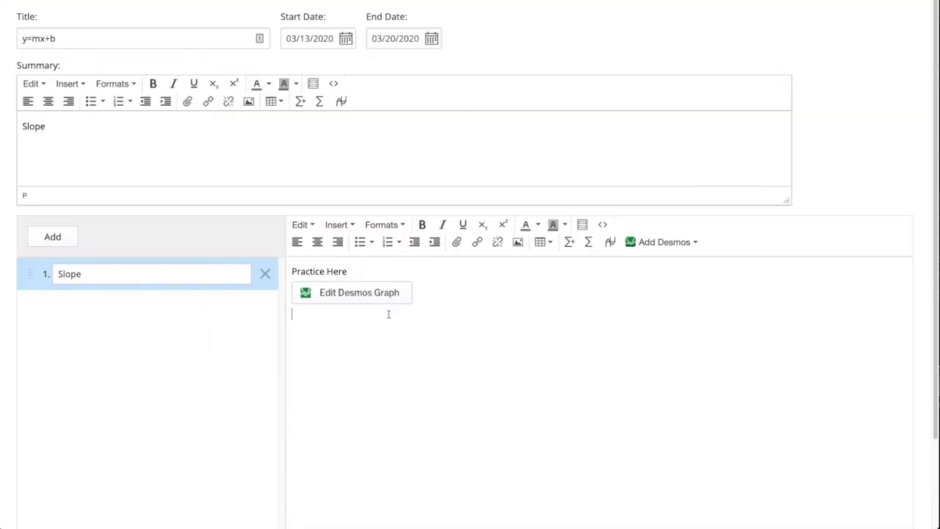
Preview the y=mx+b interactive with its text and graph, and return to editing
scroll(195, 354, "down", 2)
left_click(92, 504)
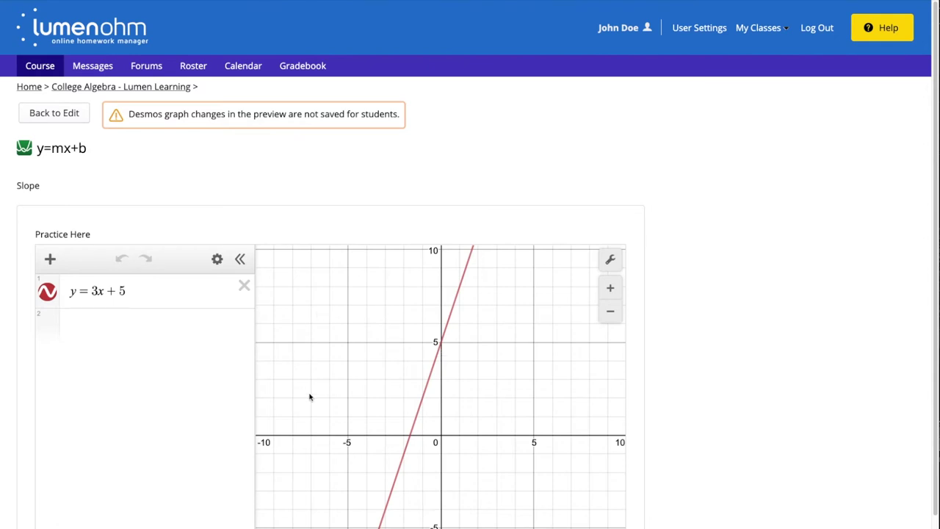
scroll(315, 138, "down", 1)
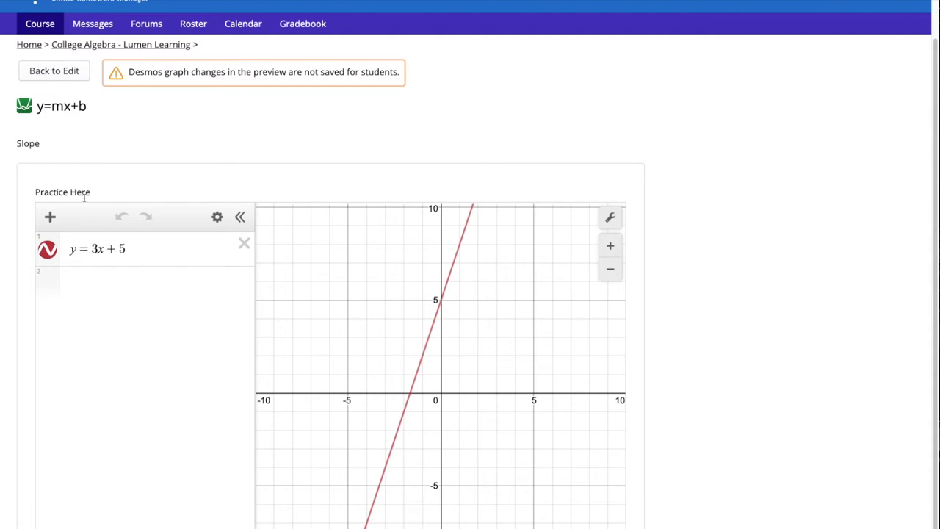
scroll(110, 215, "down", 1)
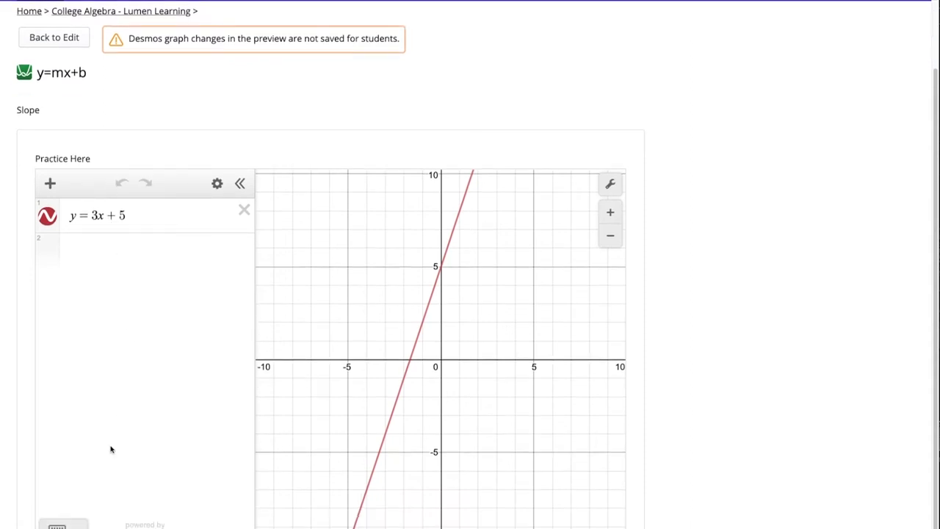
left_click(66, 41)
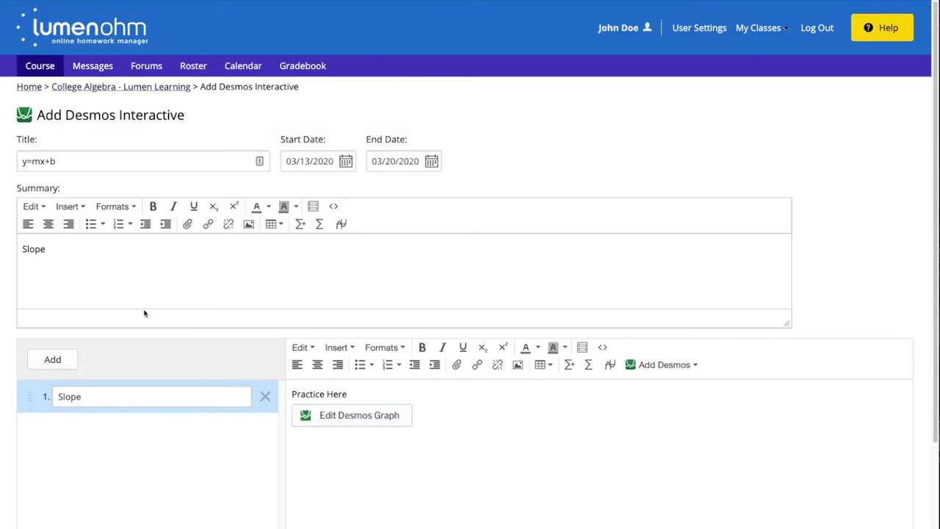
Add a second section named "Slope Import" and enter "Import" as its content text
left_click(68, 365)
left_click(107, 420)
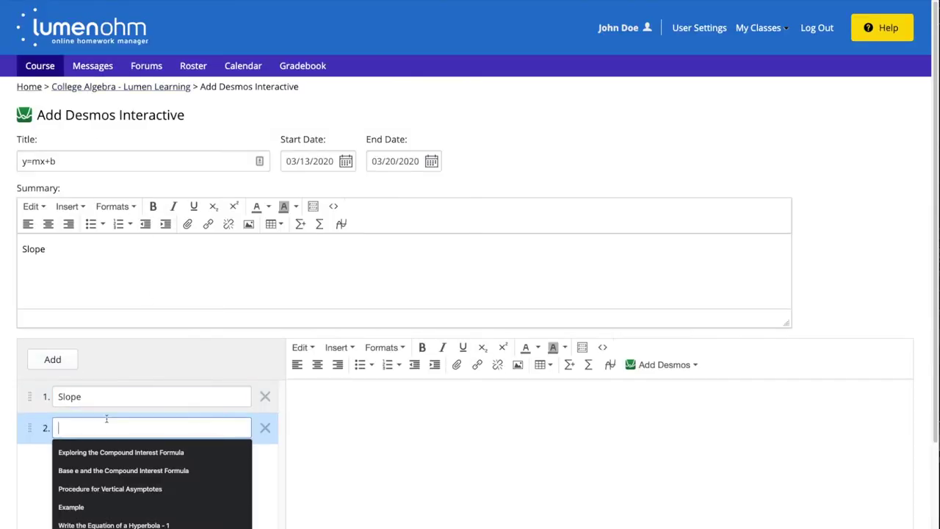
type("Slop")
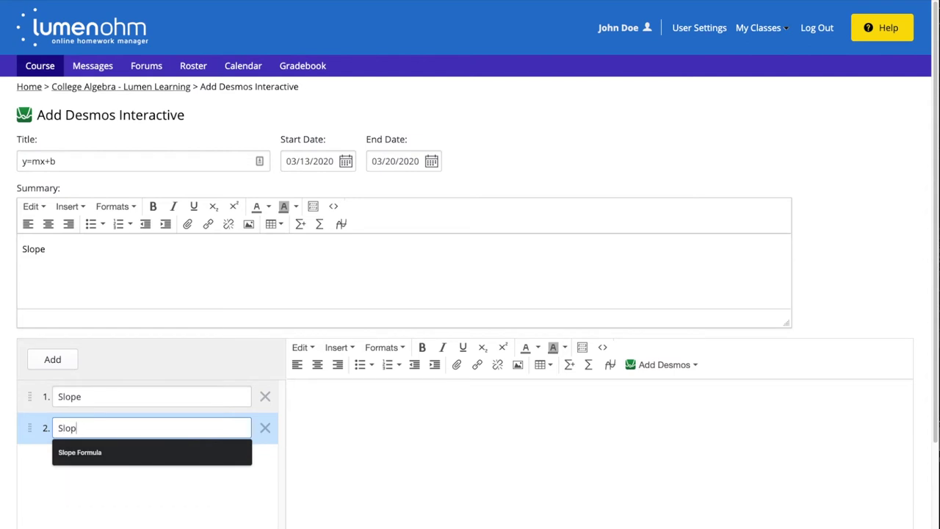
type("e Import")
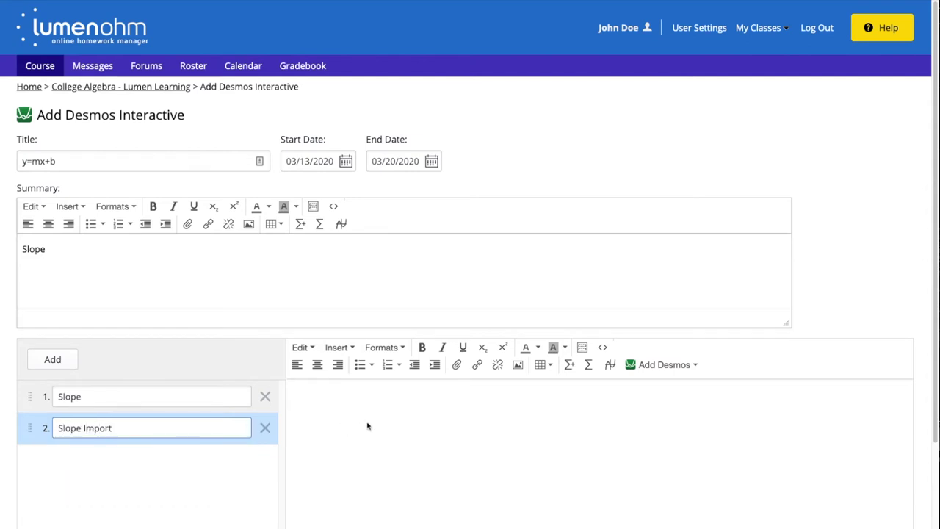
left_click(367, 426)
type("Impo")
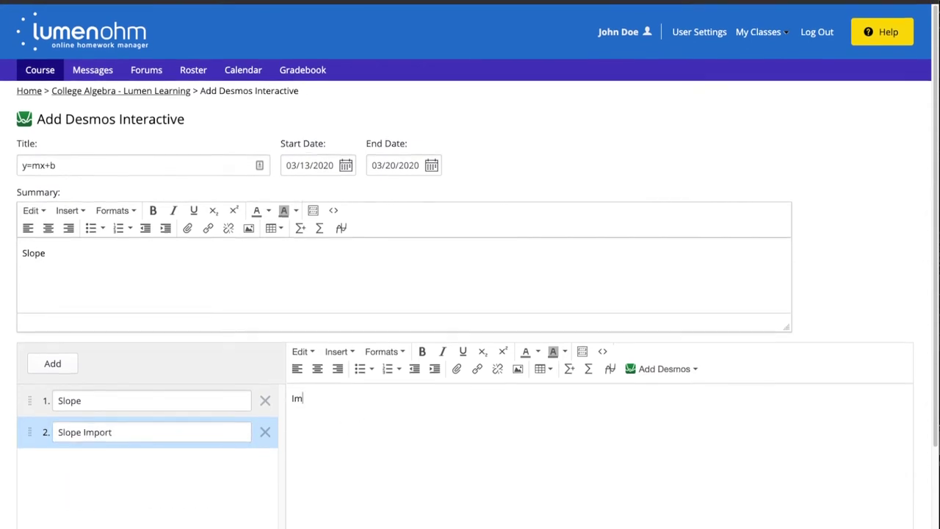
type("rt")
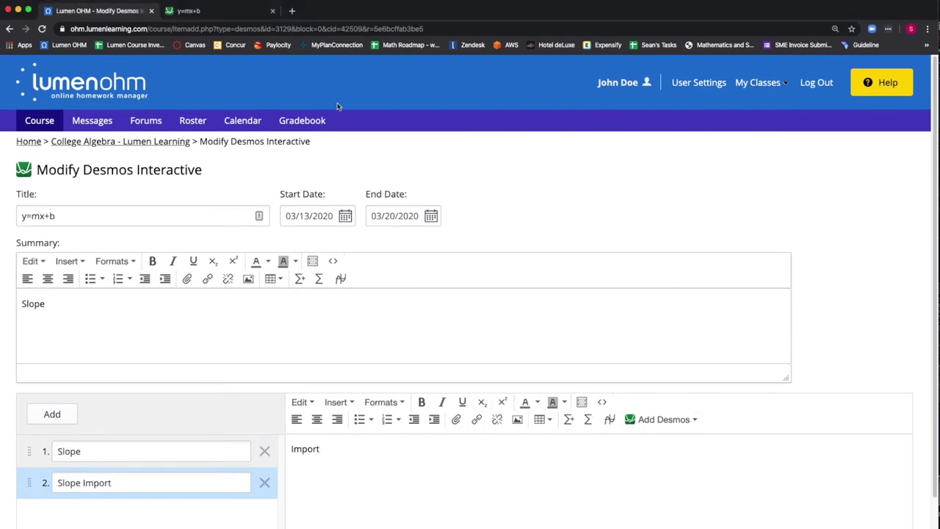
Switch to the Desmos calculator, copy the URL of the y=mx+b graph and look inside its Origin folder
left_click(213, 11)
right_click(188, 29)
left_click(218, 92)
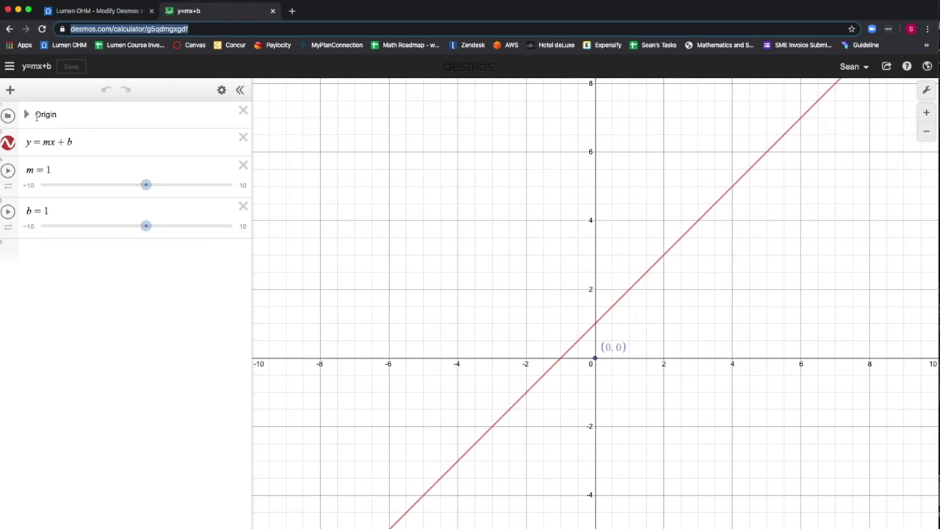
left_click(30, 117)
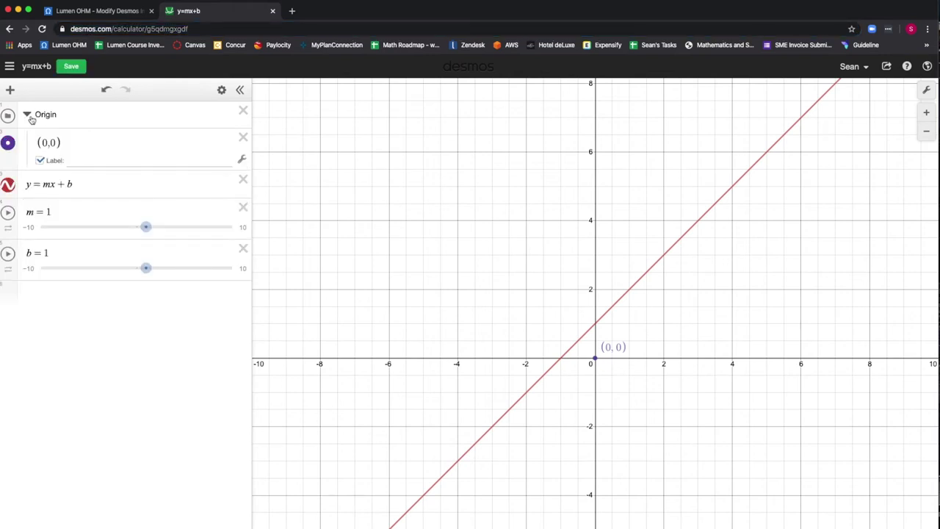
left_click(30, 117)
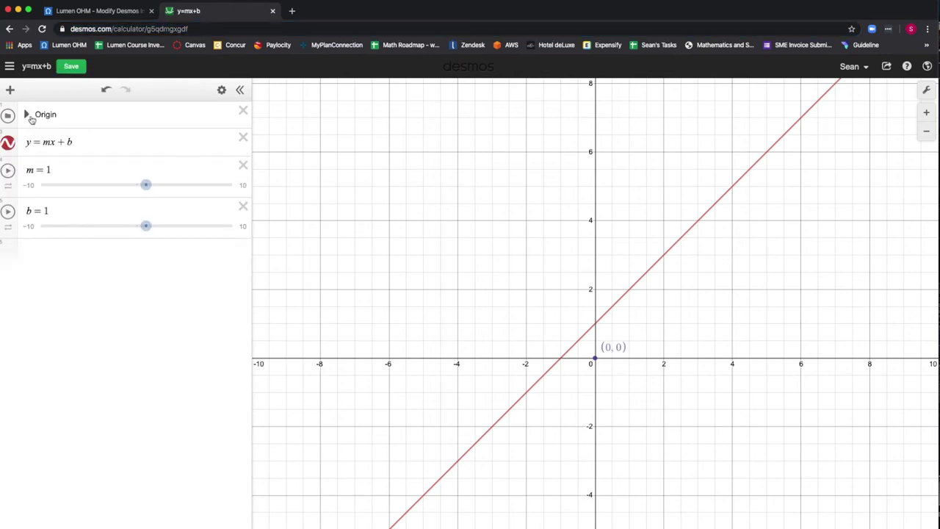
left_click(122, 13)
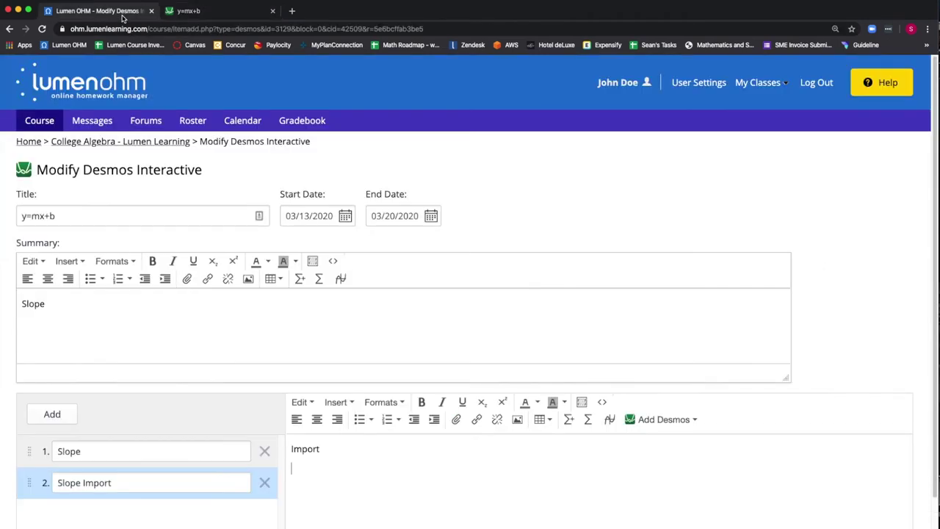
left_click(665, 424)
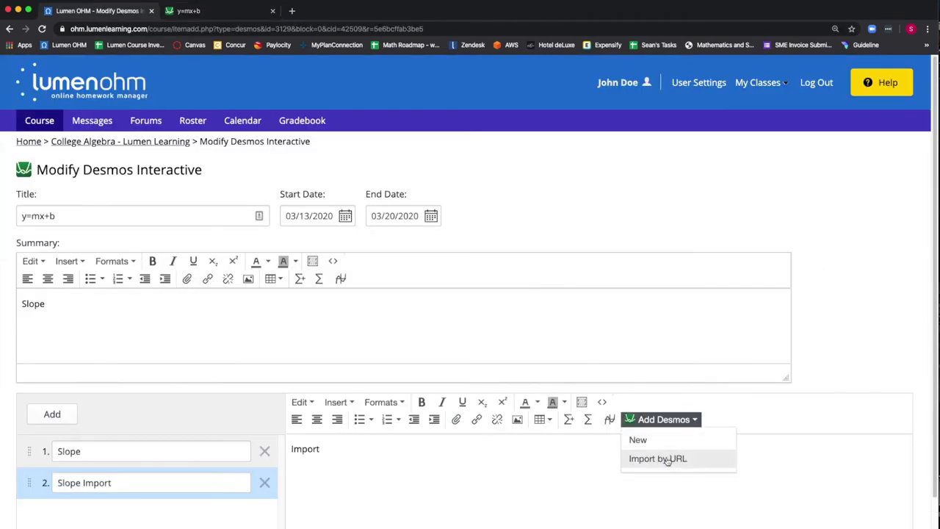
left_click(666, 459)
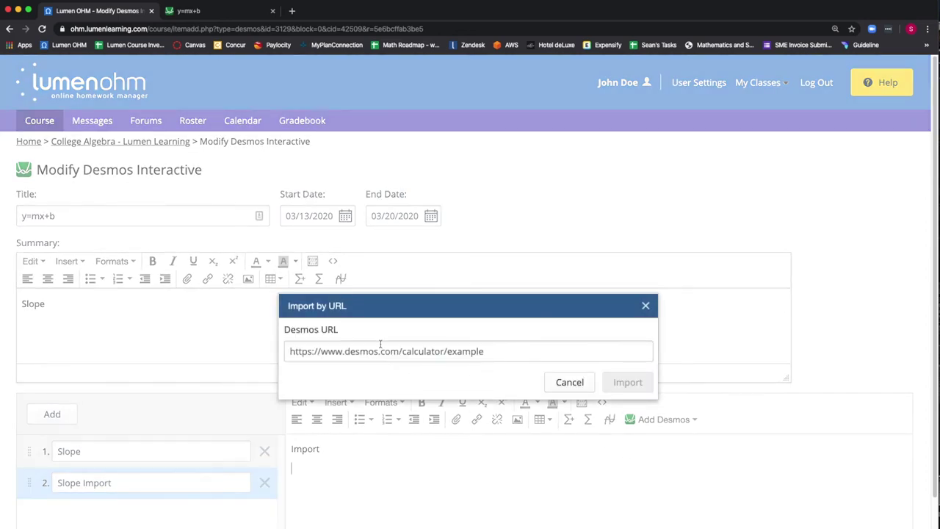
right_click(380, 346)
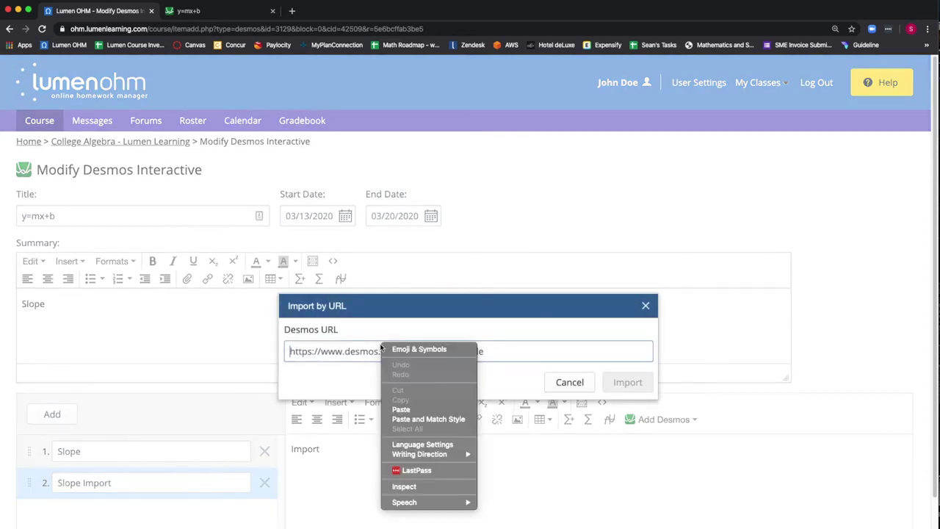
left_click(406, 408)
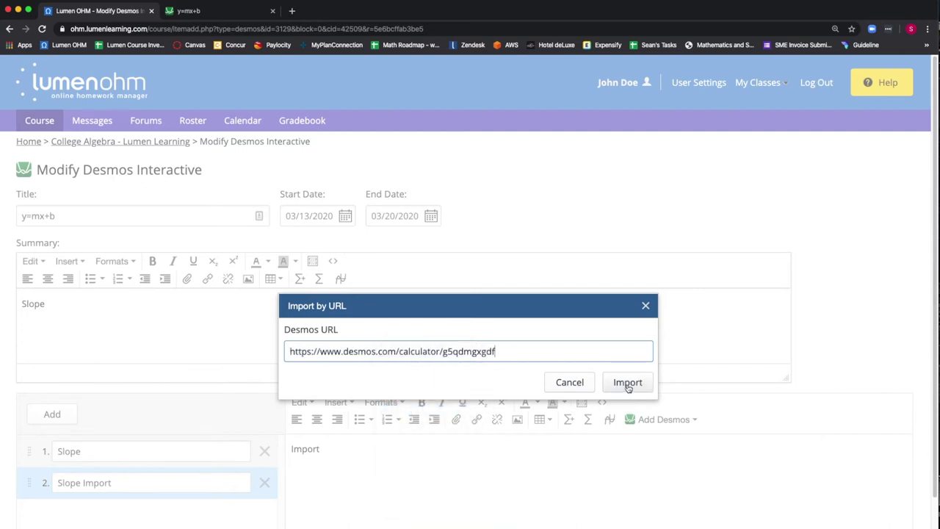
left_click(628, 382)
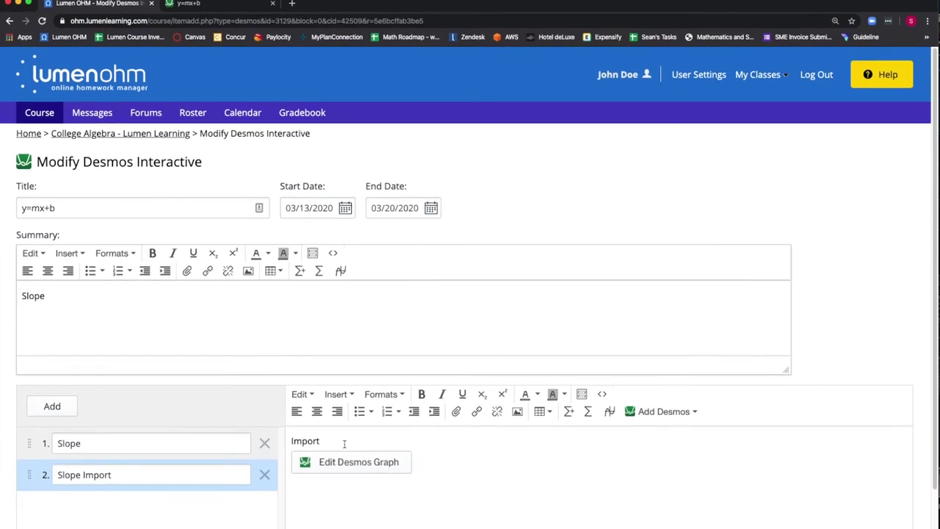
key("Return")
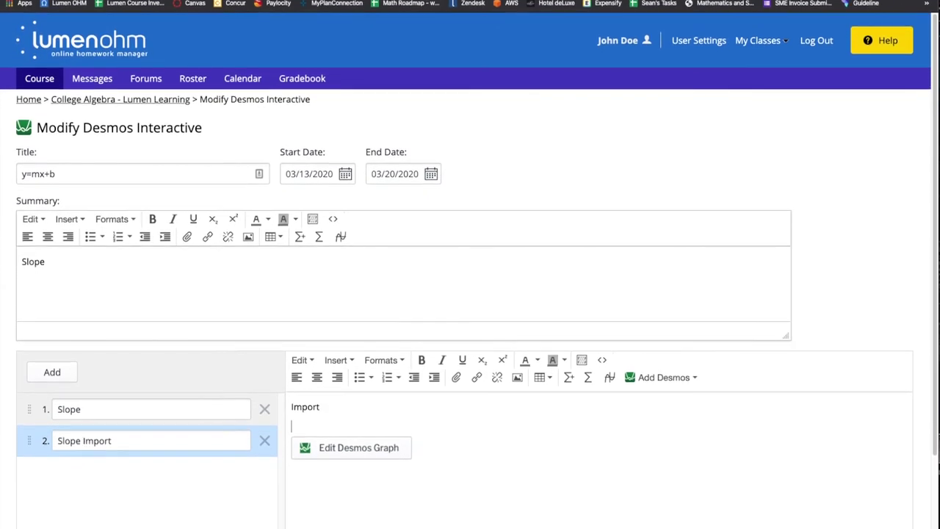
scroll(160, 399, "down", 3)
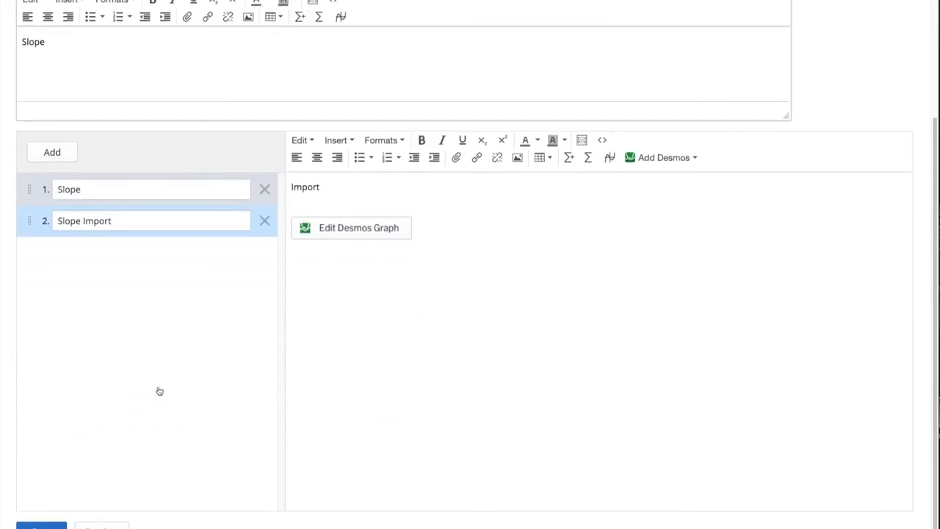
Save the y=mx+b interactive and preview its "Slope Import" section with the imported graph
left_click(46, 520)
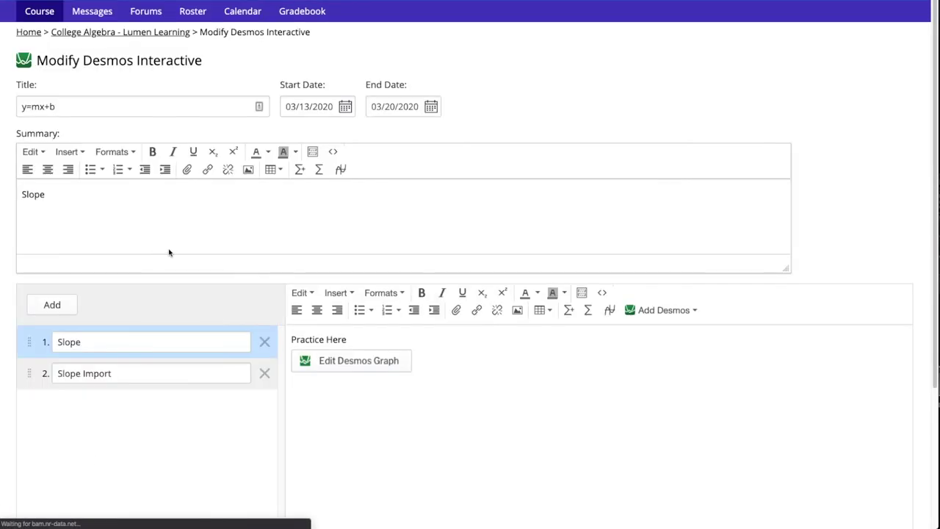
scroll(170, 252, "down", 1)
scroll(170, 252, "down", 2)
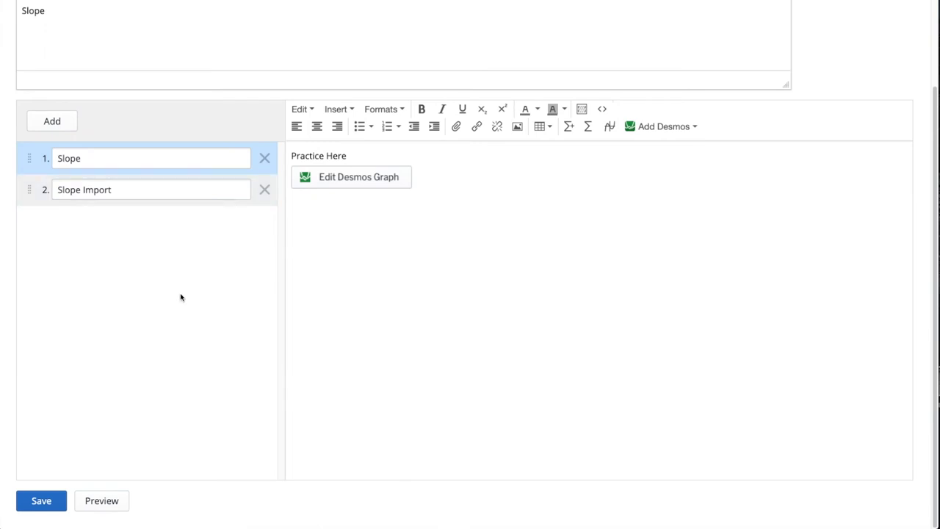
left_click(102, 500)
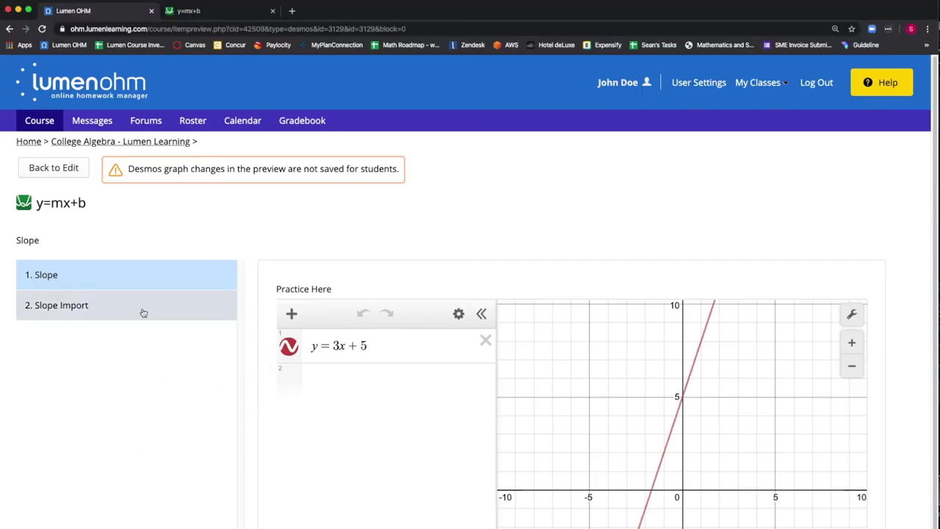
left_click(143, 313)
scroll(353, 262, "down", 1)
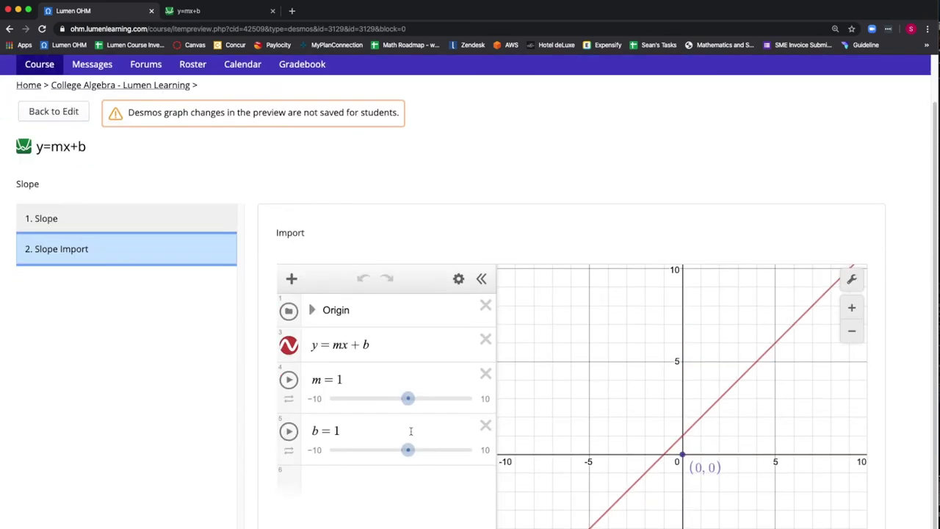
Test the previewed graph's sliders by setting m to 1.6 and b to 2.2, and return to editing
mouse_move(408, 398)
left_mouse_down()
mouse_move(400, 398)
mouse_move(412, 398)
left_mouse_up()
mouse_move(409, 449)
left_mouse_down()
mouse_move(390, 449)
mouse_move(417, 449)
left_mouse_up()
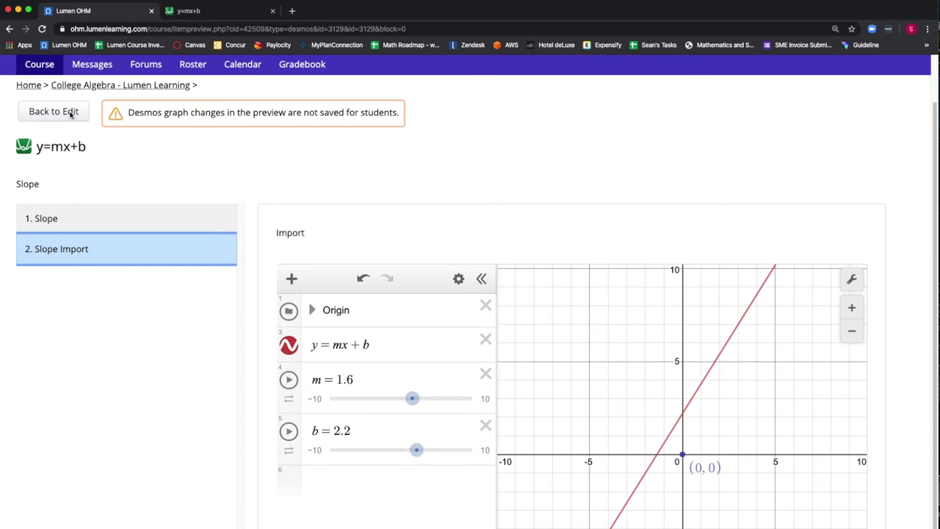
left_click(71, 114)
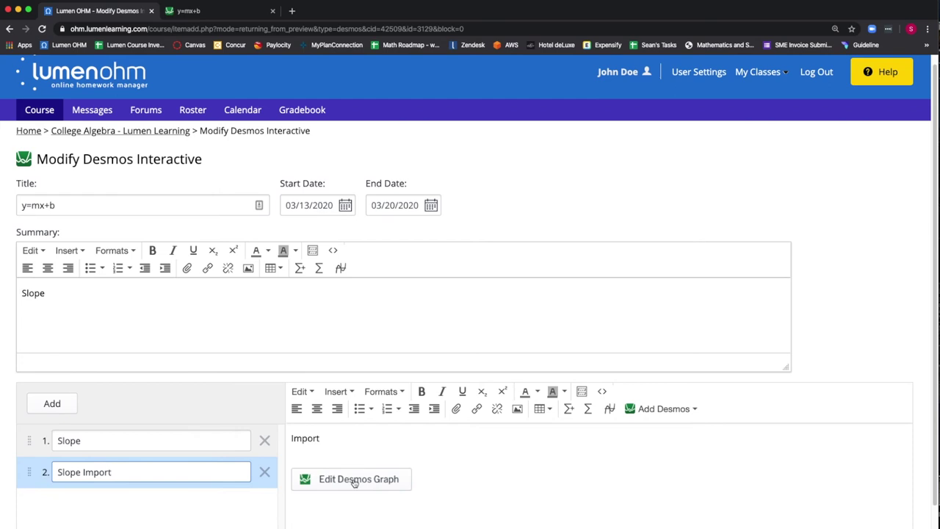
Hide the Origin folder from students in the "Slope Import" section's Desmos graph, and save the interactive
left_click(354, 481)
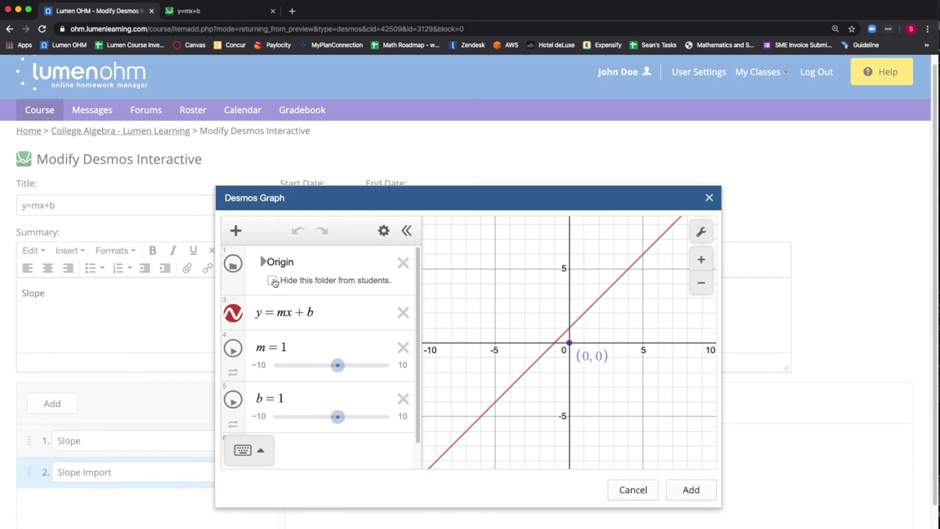
left_click(273, 282)
left_click(263, 261)
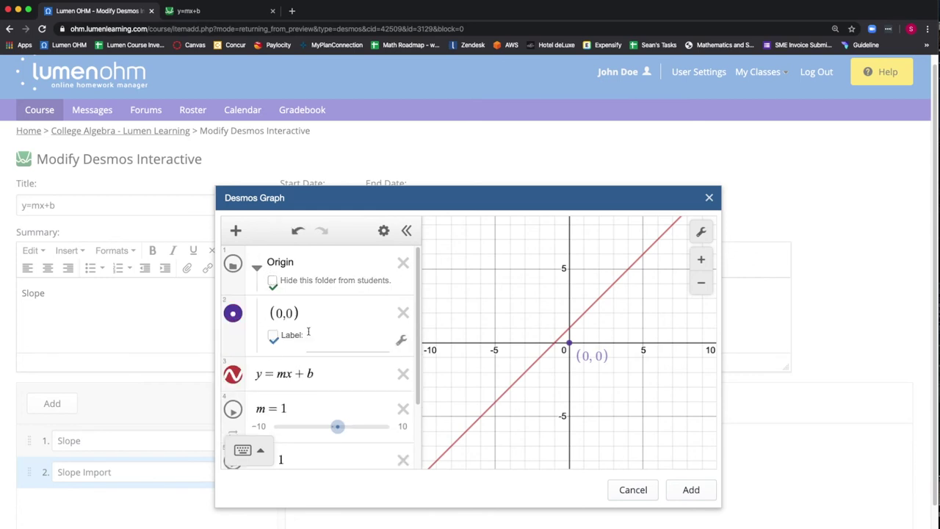
left_click(259, 267)
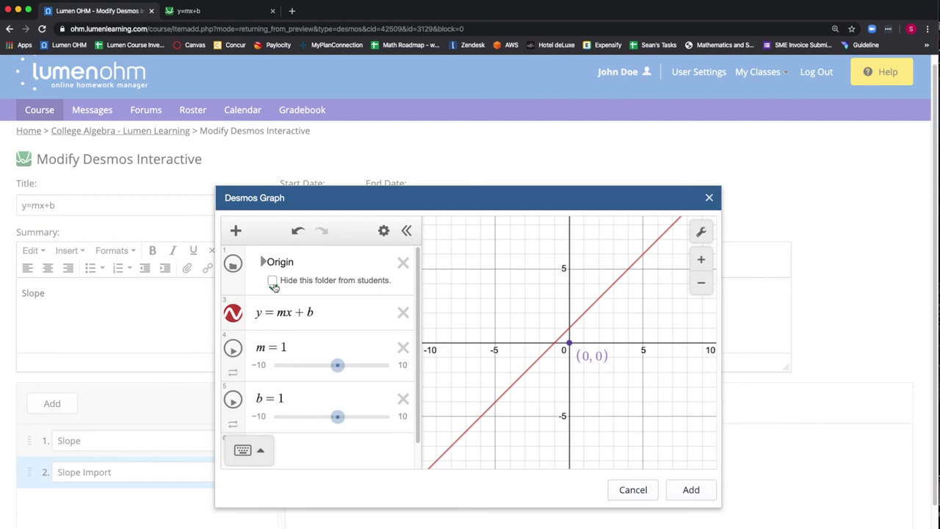
left_click(273, 283)
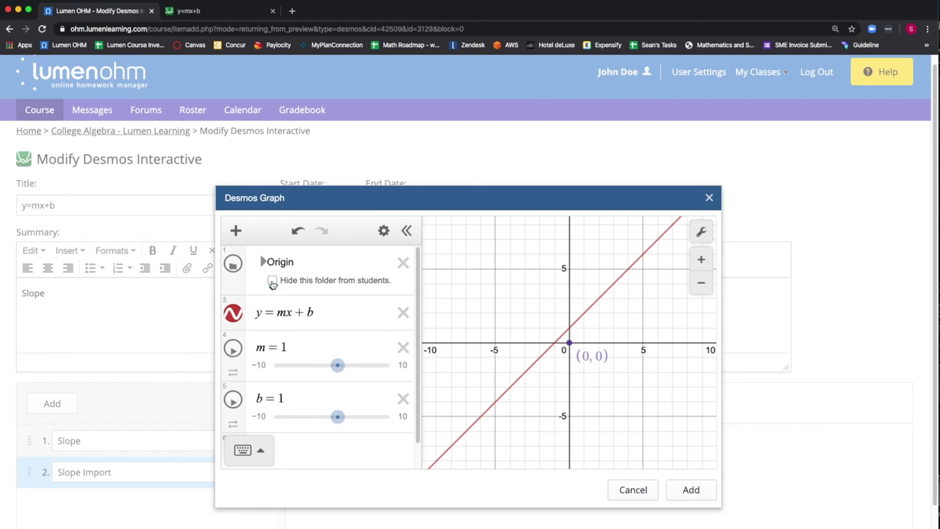
left_click(691, 490)
scroll(206, 436, "down", 3)
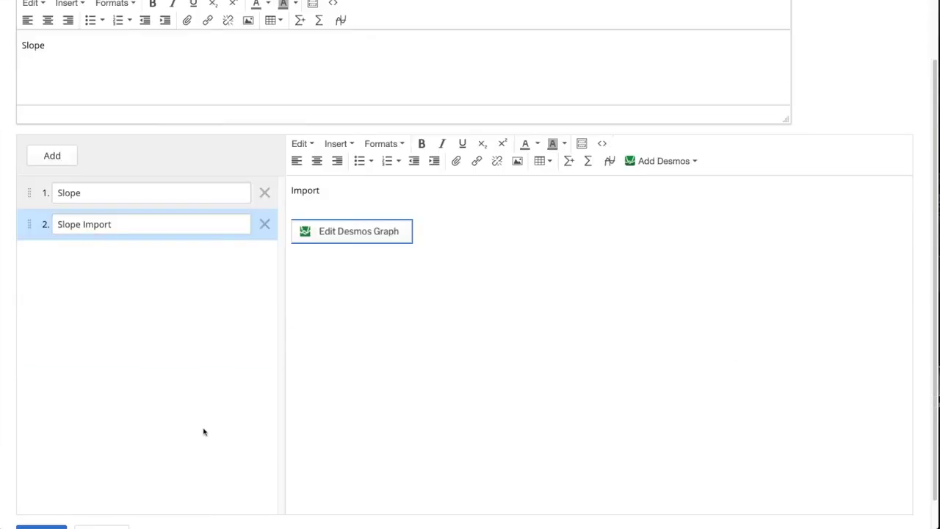
left_click(53, 501)
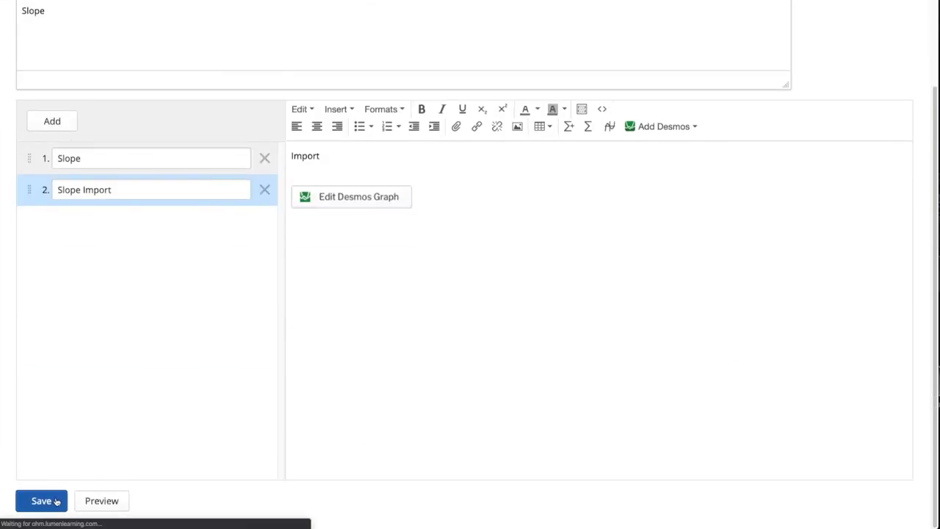
Preview the "Slope Import" section again to check the graph's expression list with the Origin folder hidden
scroll(174, 341, "down", 3)
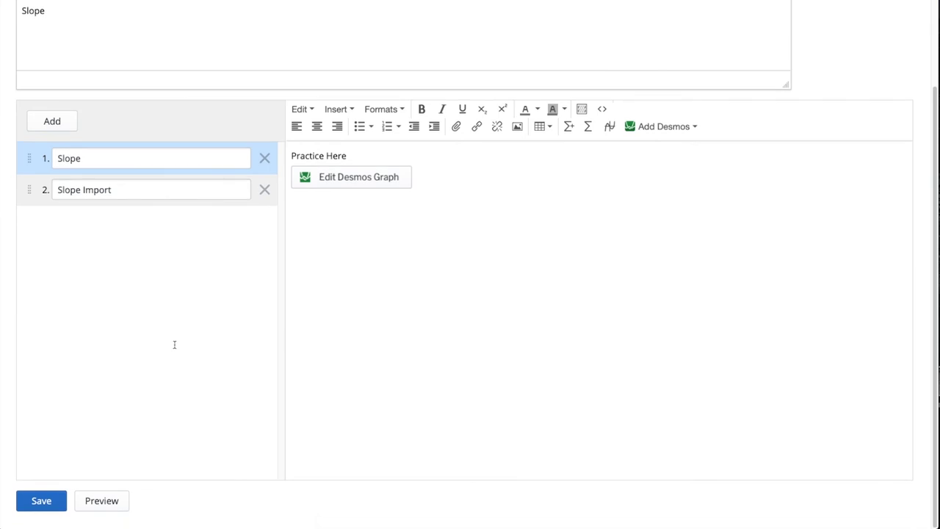
left_click(115, 499)
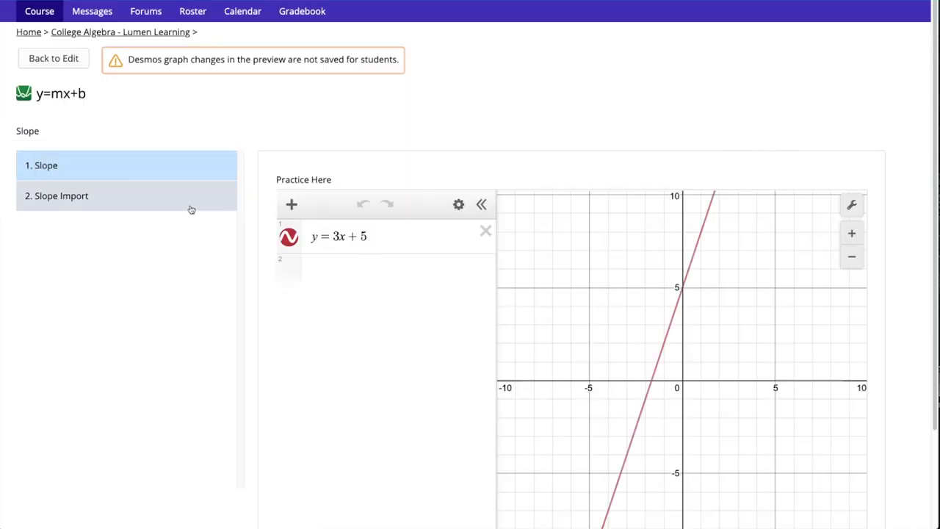
left_click(191, 210)
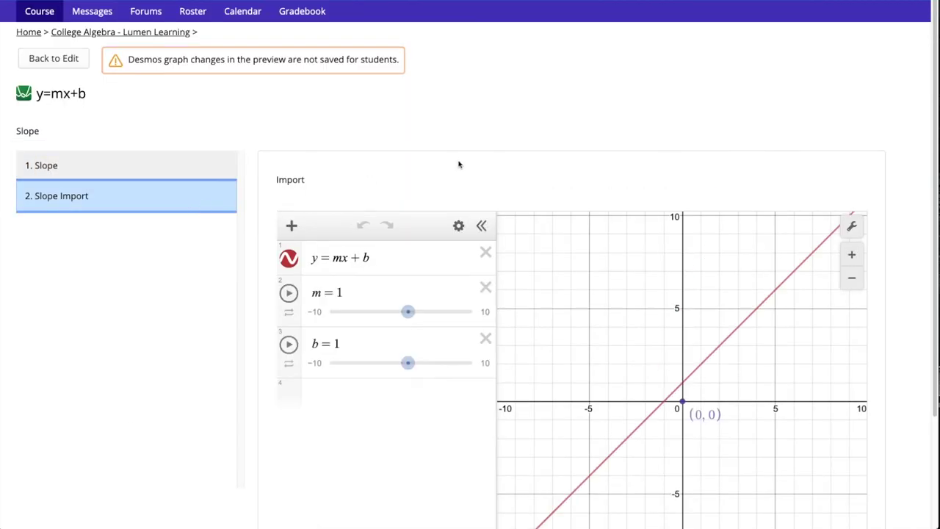
scroll(460, 164, "down", 1)
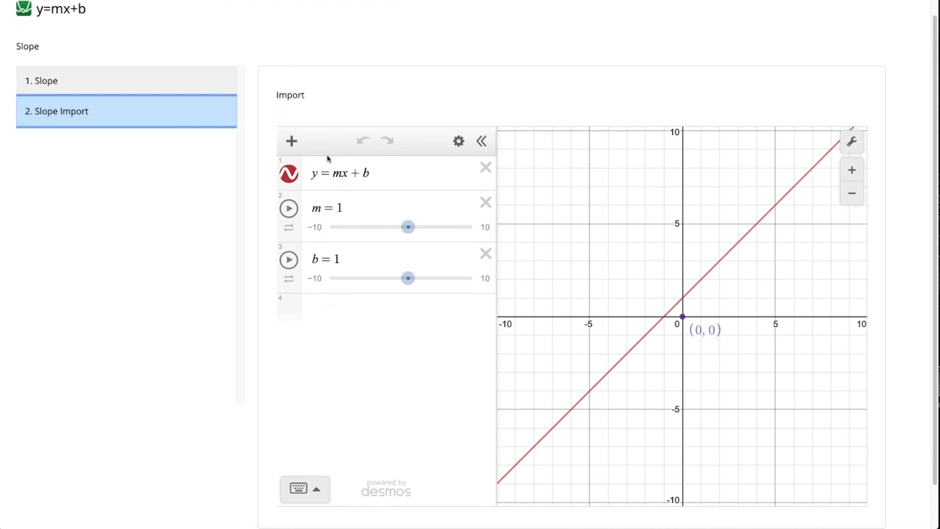